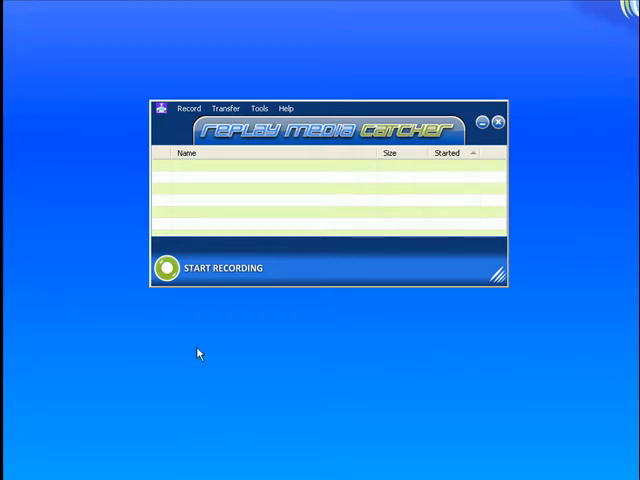
- Start the Record Audio tool from the Tools menu and let it capture the playing sound
left_click(260, 108)
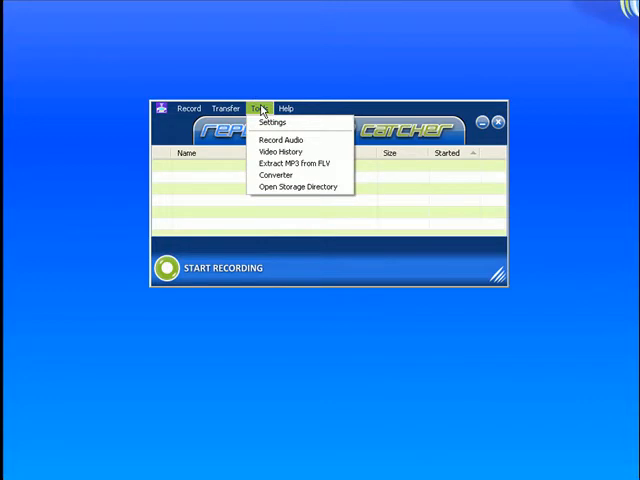
left_click(280, 140)
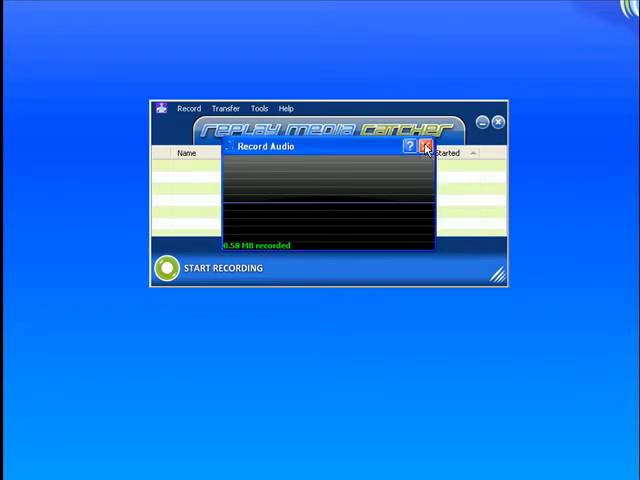
- Stop the capture and rename the 37-second clip to 'Beach Boys I get Around'
left_click(428, 148)
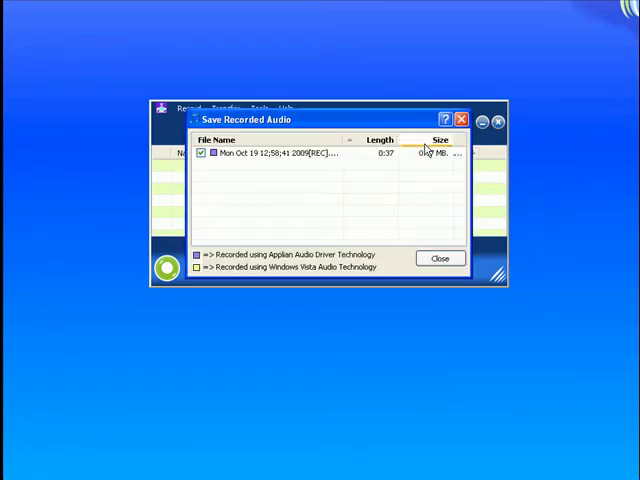
left_click(272, 153)
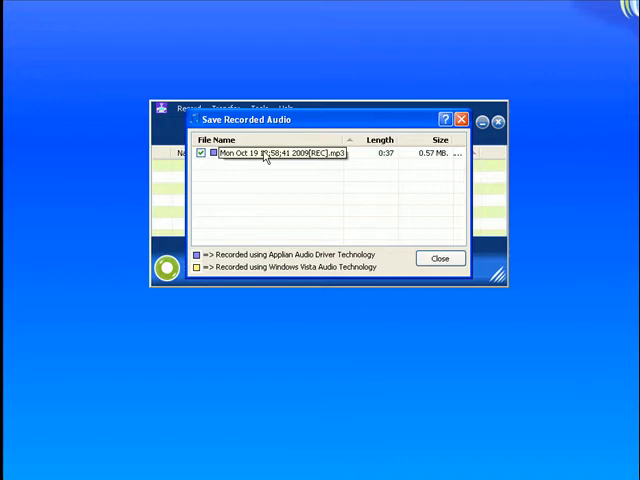
right_click(266, 158)
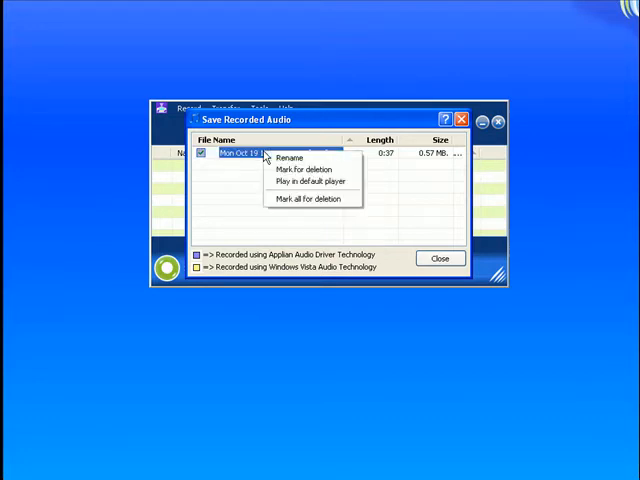
left_click(283, 159)
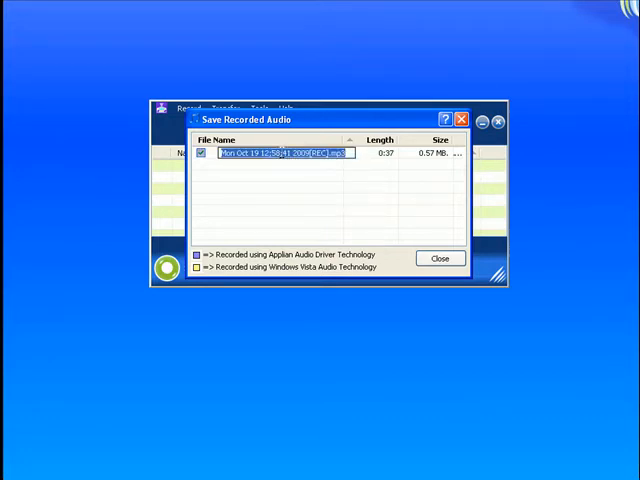
type("Beach Bo")
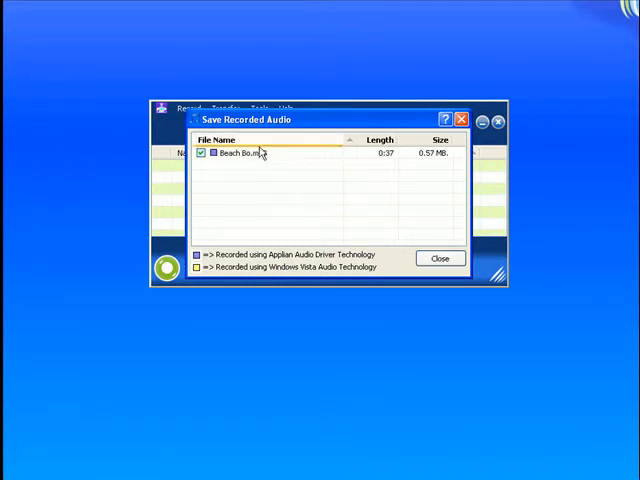
left_click(255, 153)
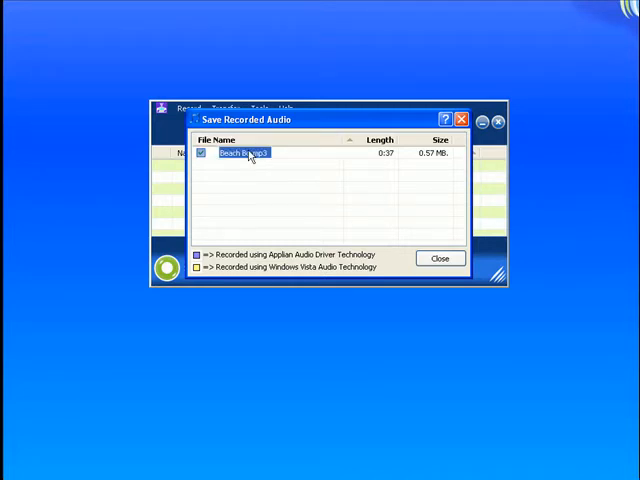
right_click(251, 156)
left_click(272, 156)
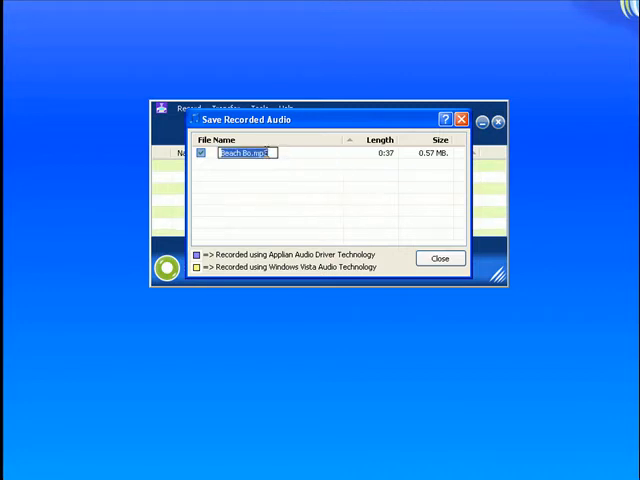
type("Beach Boy")
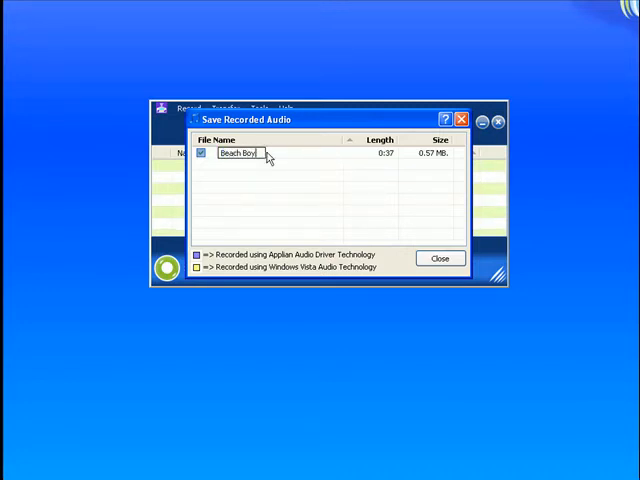
type("s I get Arou")
type("nd")
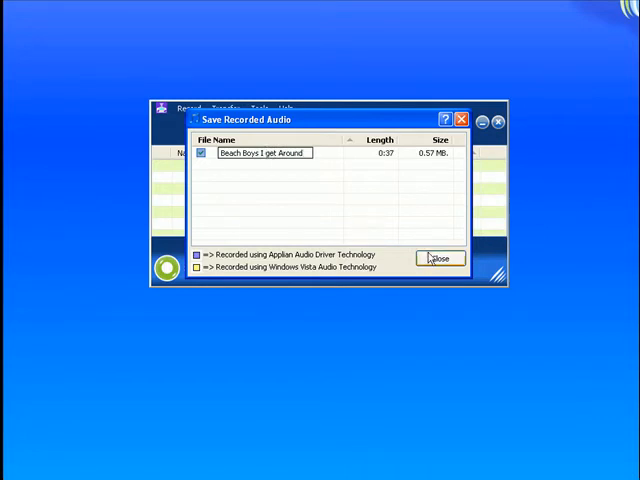
- Close the Save Recorded Audio dialog, returning to the main window
left_click(437, 259)
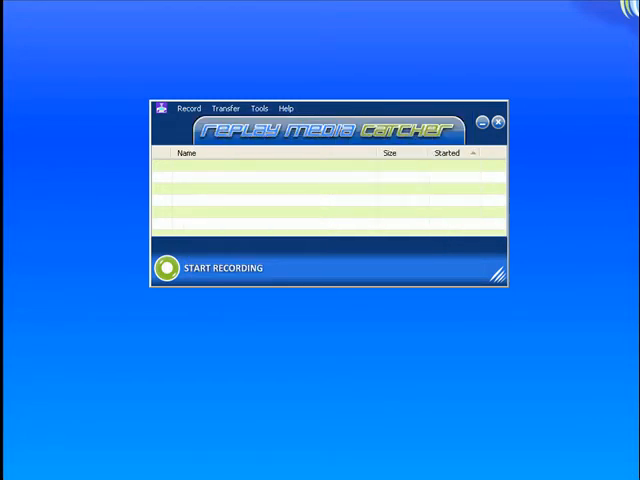